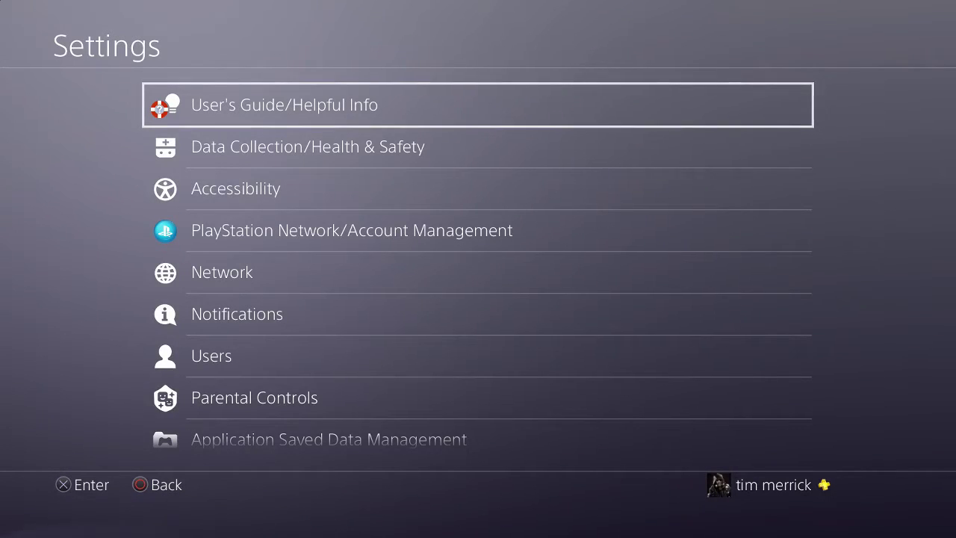
Close Settings and return to the home screen's function area
key(Escape)
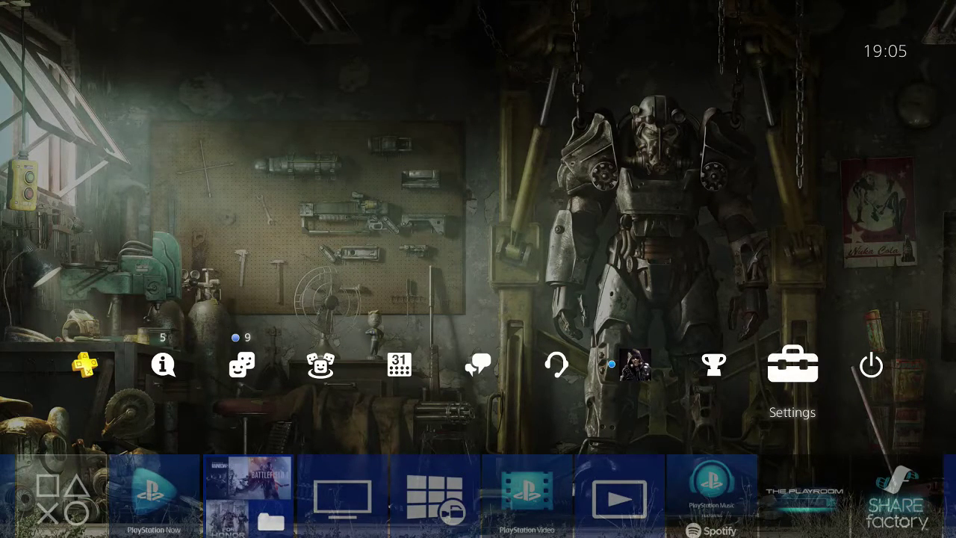
Go to Settings > Devices > USB Storage Devices to view the 459.2 GB HDW-PU3 drive
key(Return)
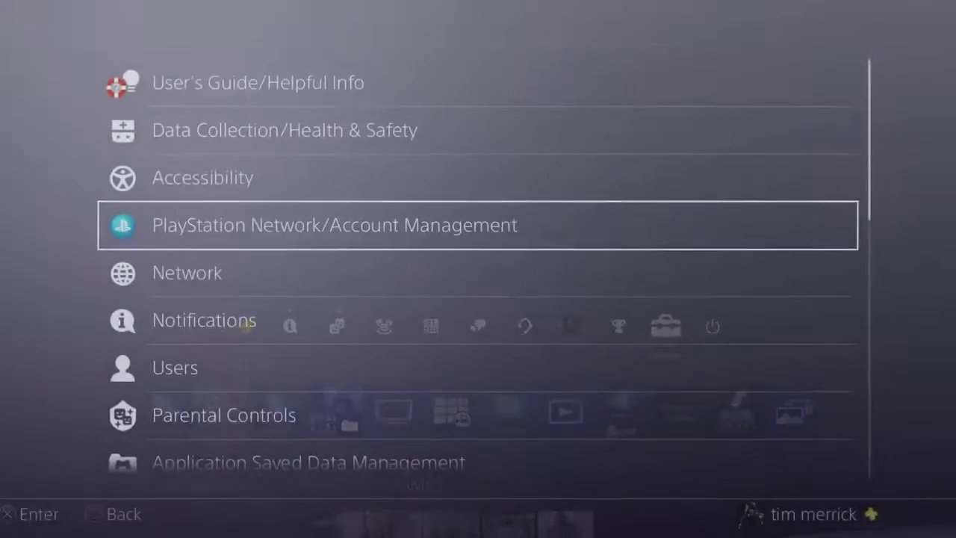
key(Down)
key(Down)
key(Down)
key(Down)
key(Down)
key(Down)
key(Down)
key(Down)
key(Down)
key(Down)
key(Down)
key(Down)
key(Down)
key(Down)
key(Down)
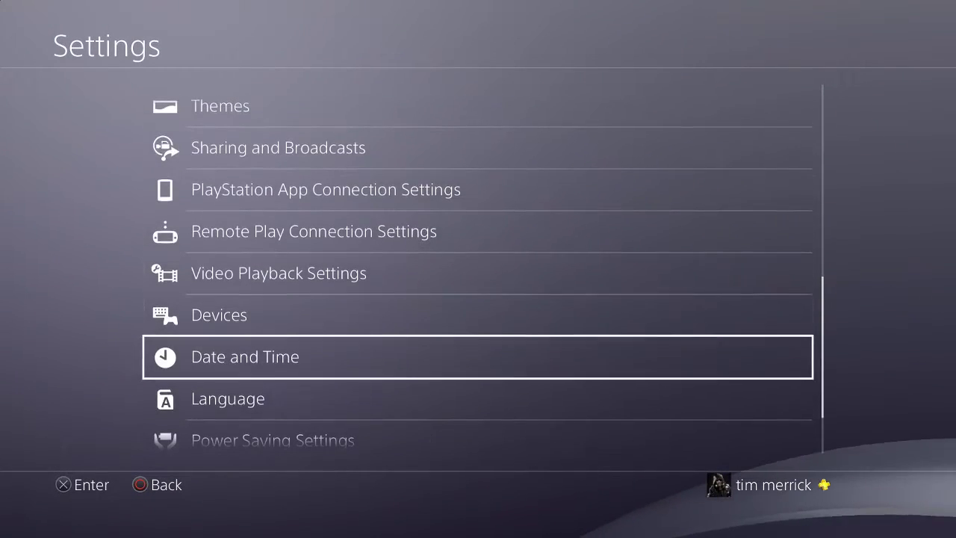
key(Up)
key(Return)
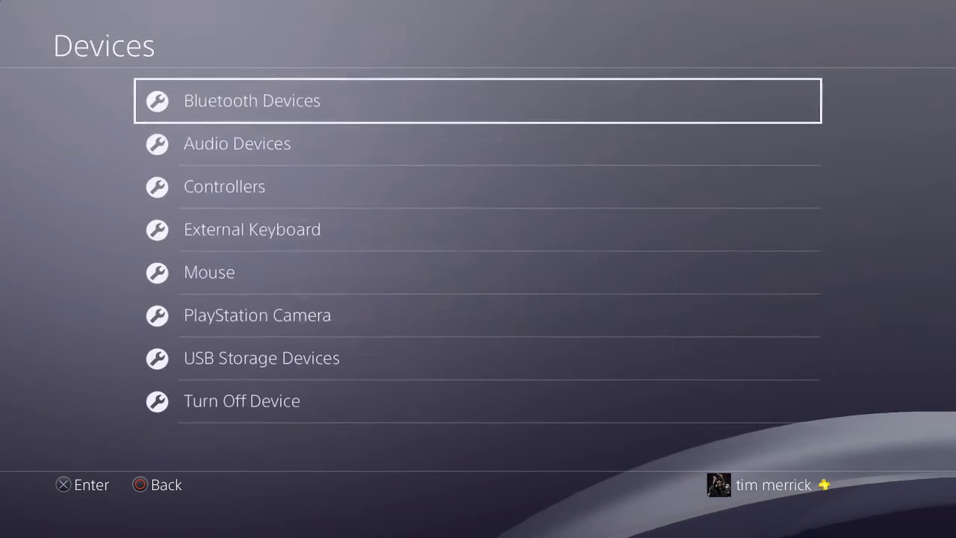
key(Down)
key(Down)
key(Down)
key(Down)
key(Down)
key(Down)
key(Down)
key(Up)
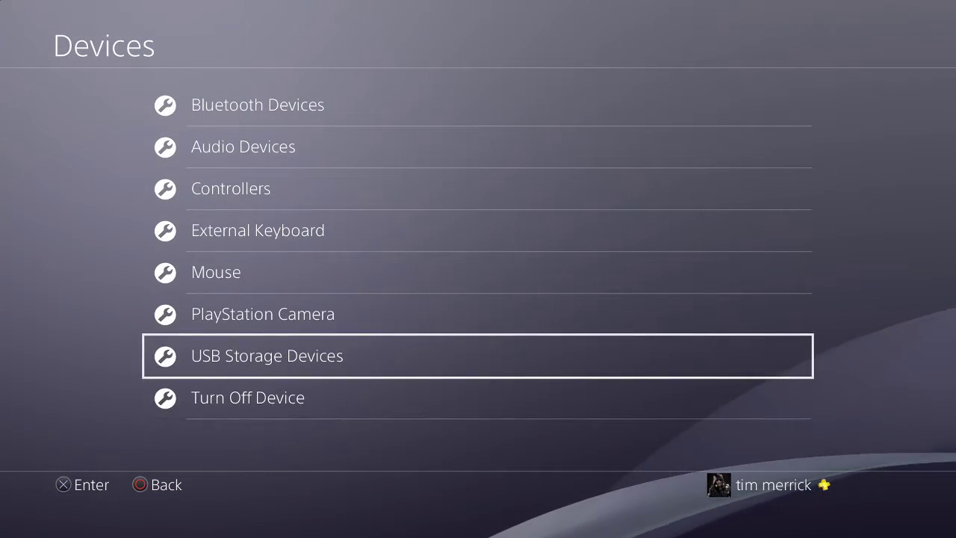
key(Return)
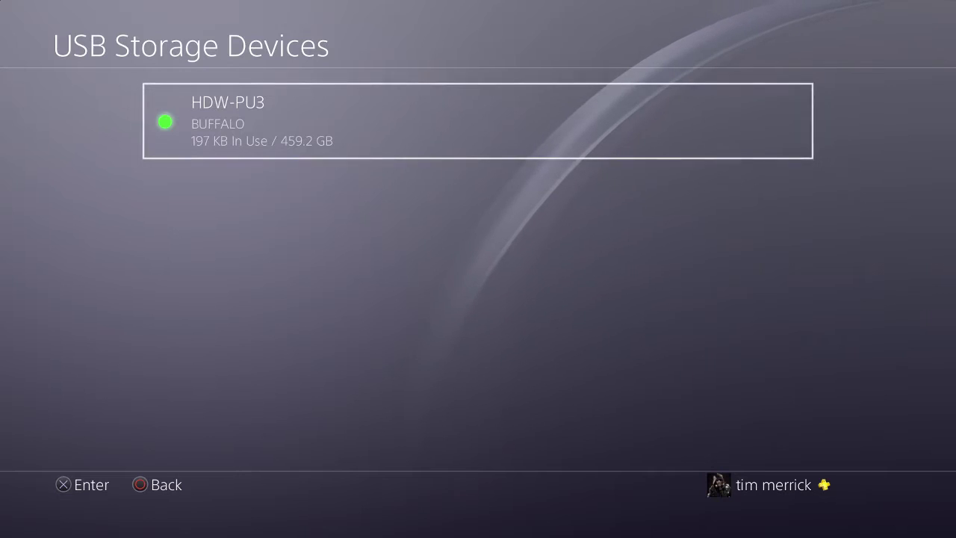
key(Return)
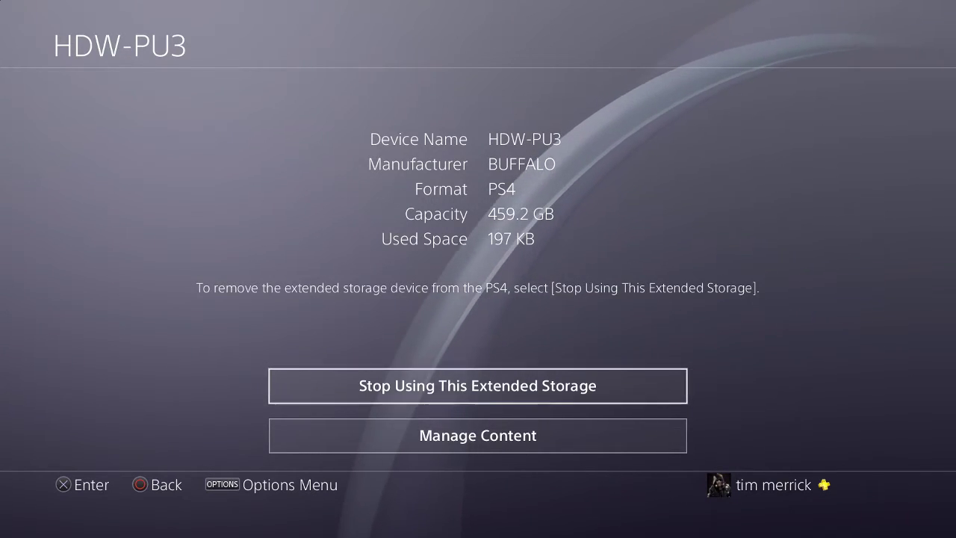
key(Escape)
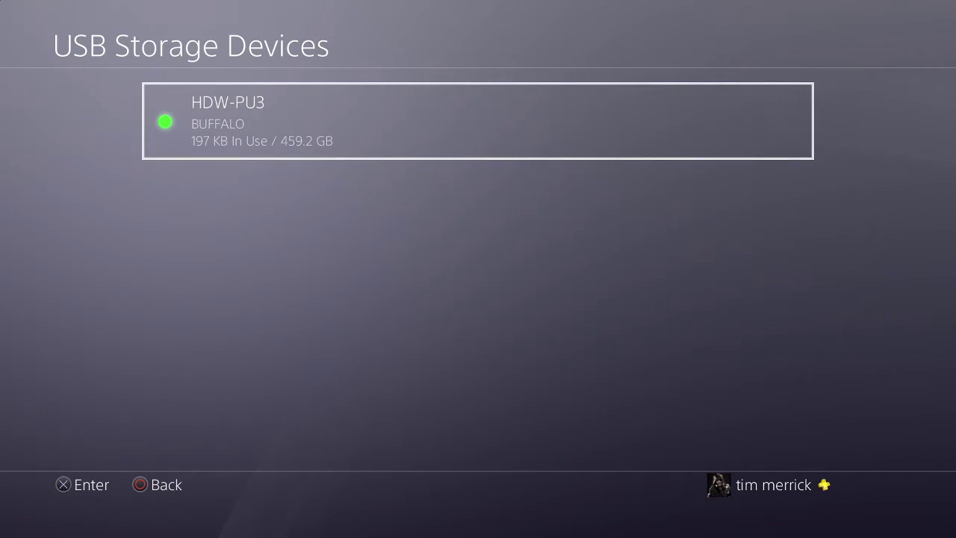
Back out of Devices to the main Settings list and open Storage
key(Escape)
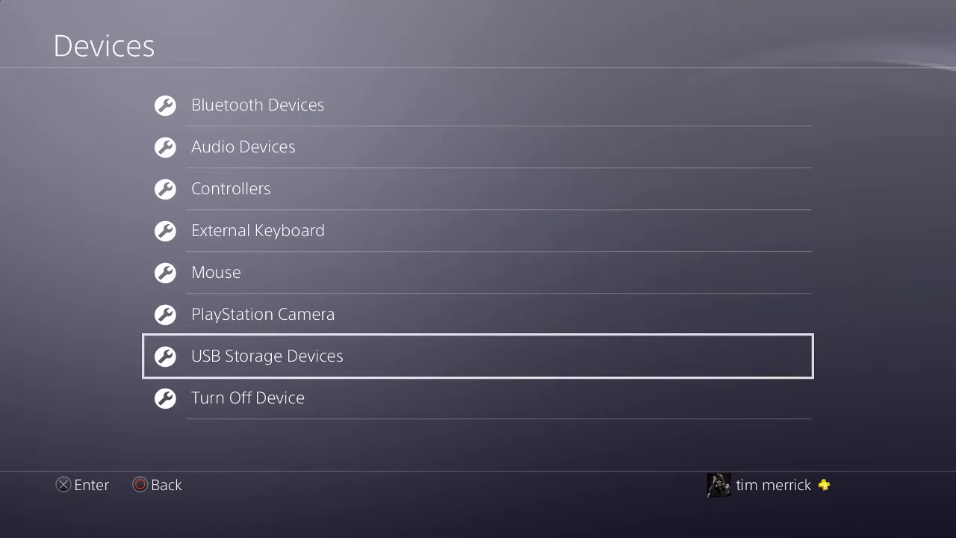
key(Escape)
key(Up)
key(Up)
key(Up)
key(Up)
key(Up)
key(Up)
key(Up)
key(Up)
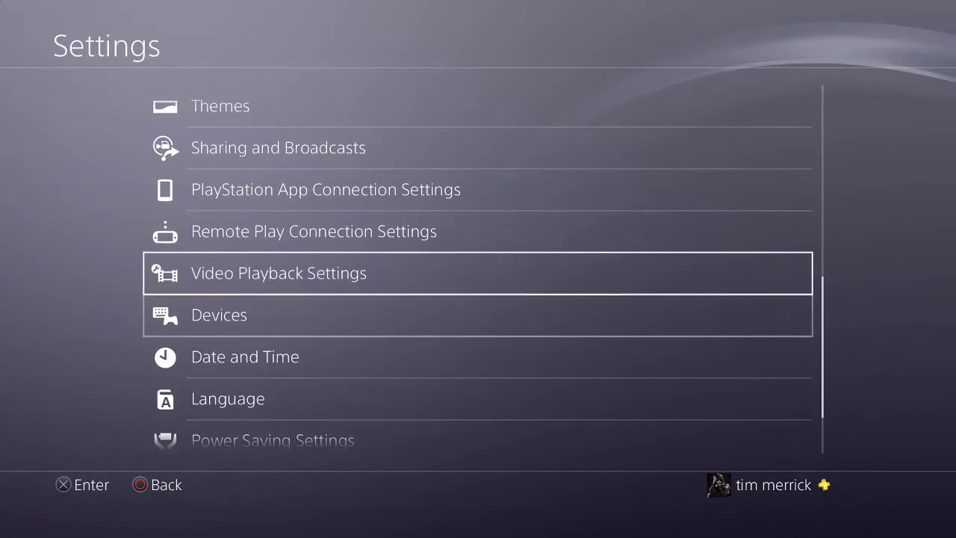
key(Up)
key(Up)
key(Up)
key(Up)
key(Up)
key(Down)
key(Down)
key(Down)
key(Down)
key(Down)
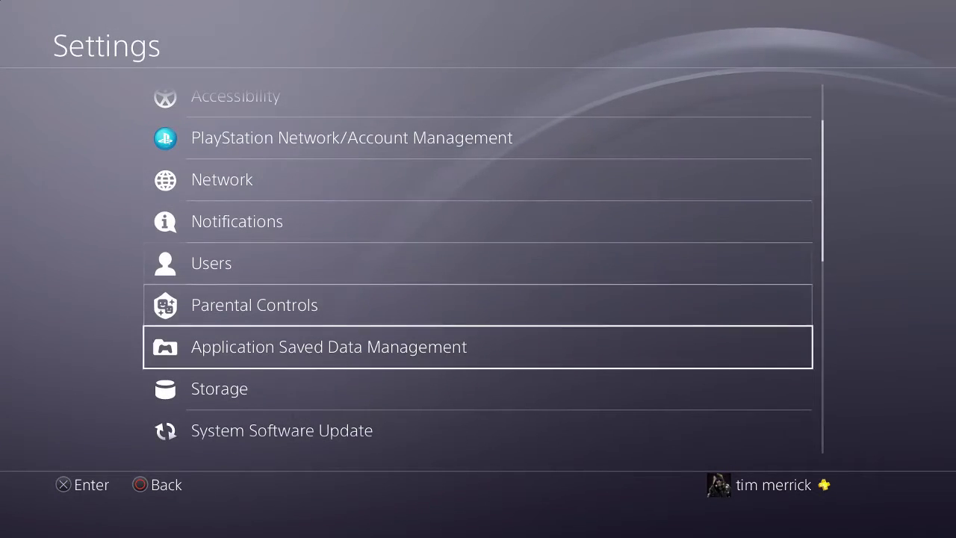
key(Return)
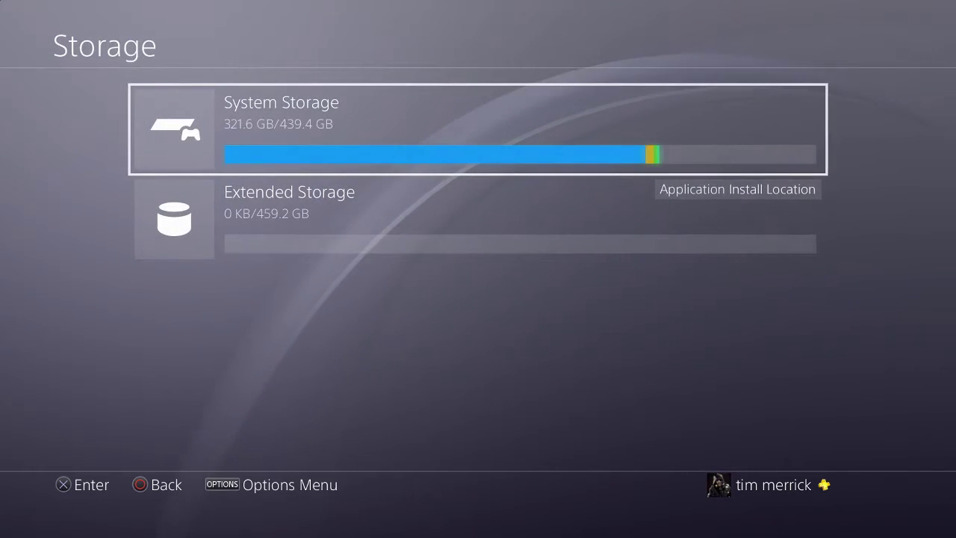
Open System Storage to see 439.4 GB total with Applications using 316.6 GB
key(Down)
key(Up)
key(Down)
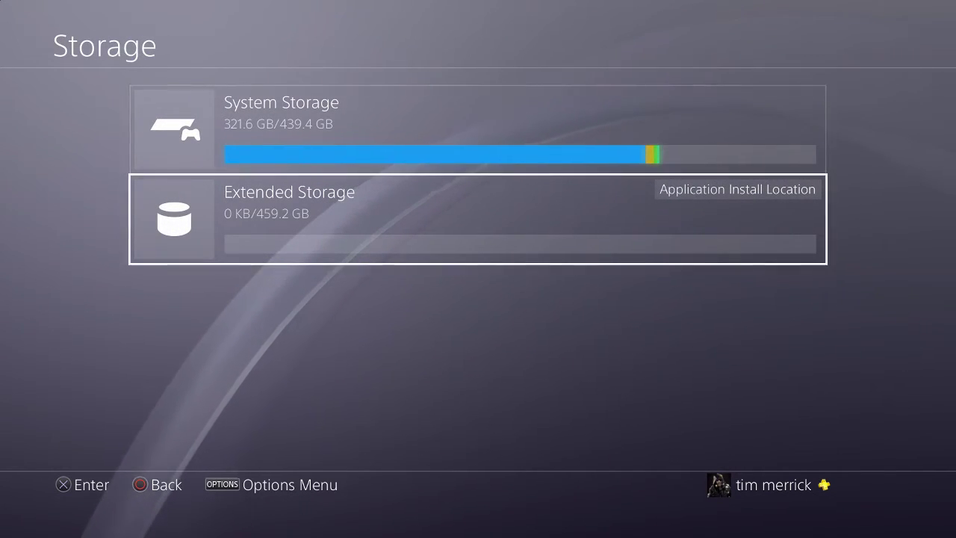
key(Up)
key(Down)
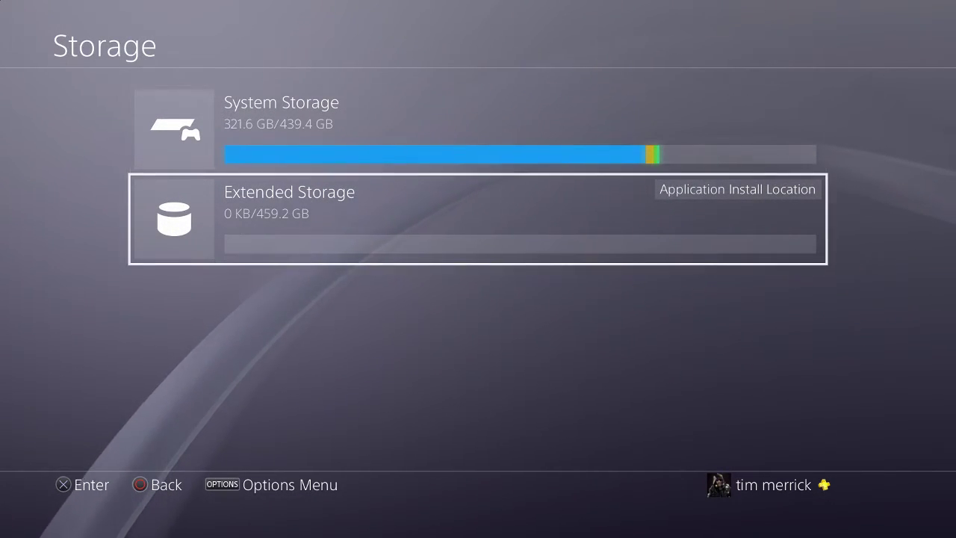
key(Up)
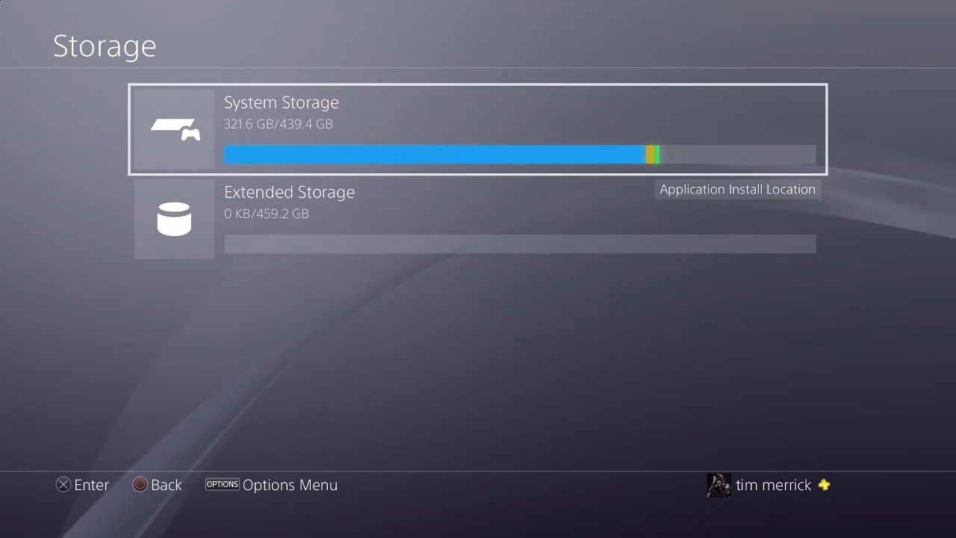
key(Down)
key(Up)
key(Down)
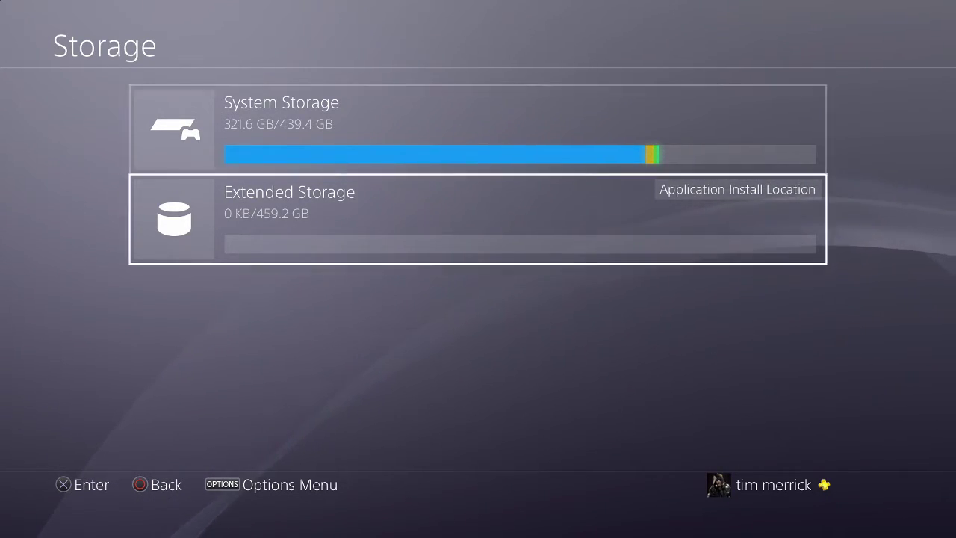
key(Up)
key(Down)
key(Up)
key(Down)
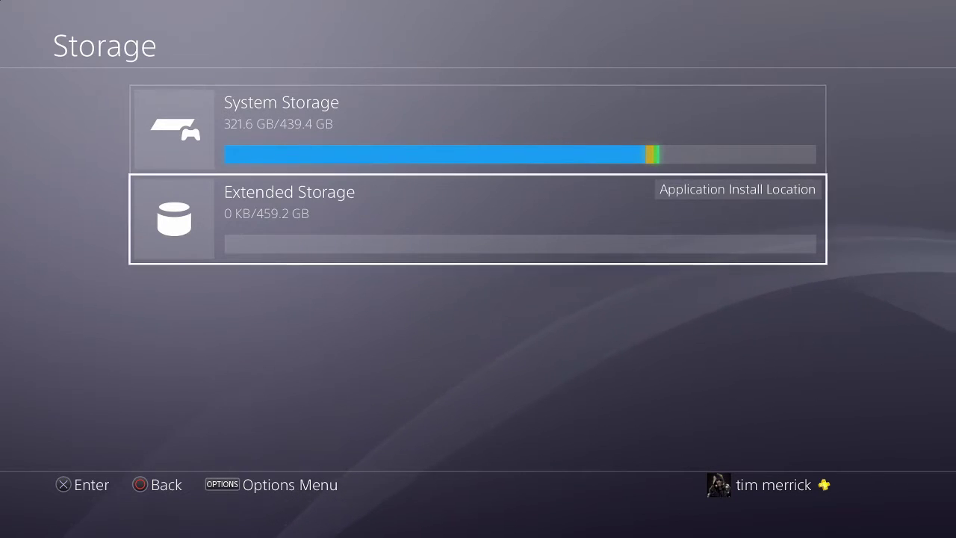
key(Up)
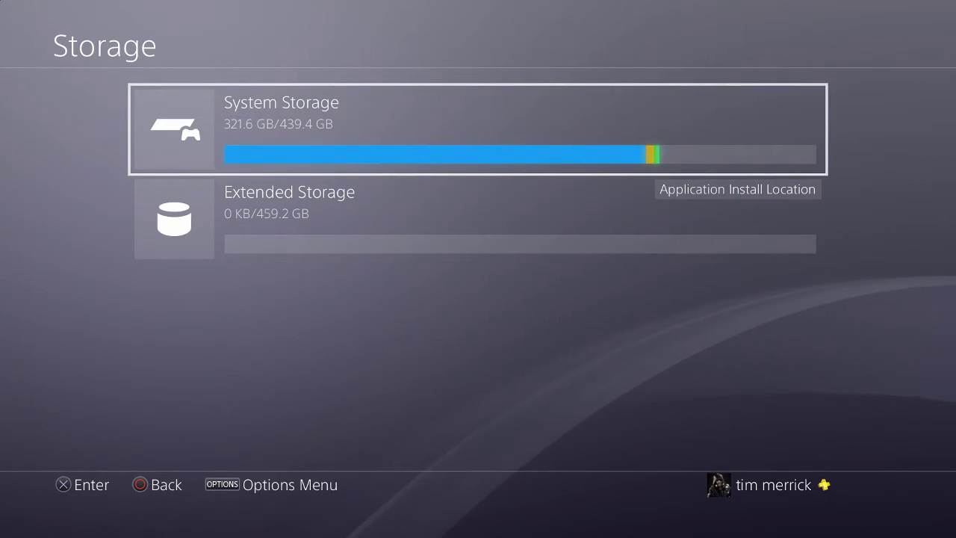
key(Return)
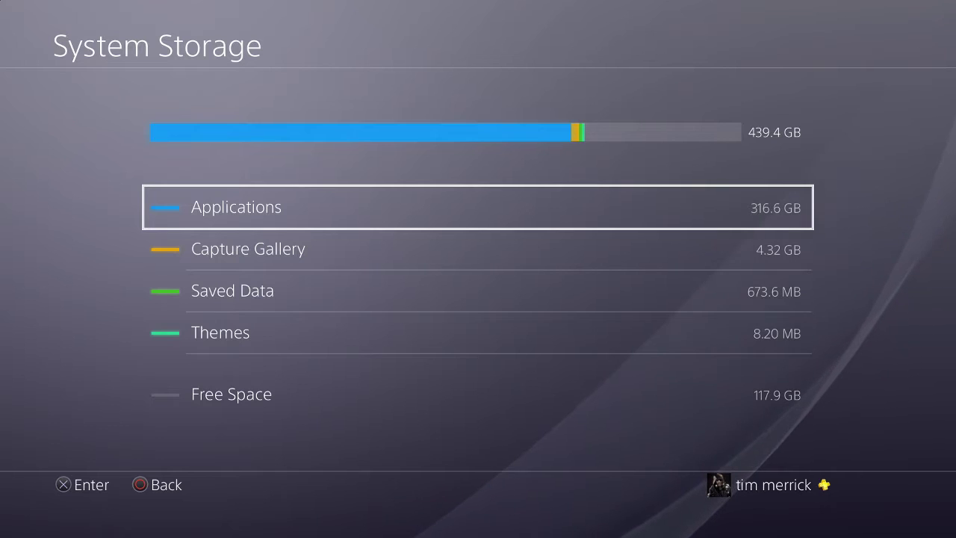
Open the Applications list and choose Move to Extended Storage from Options
key(Return)
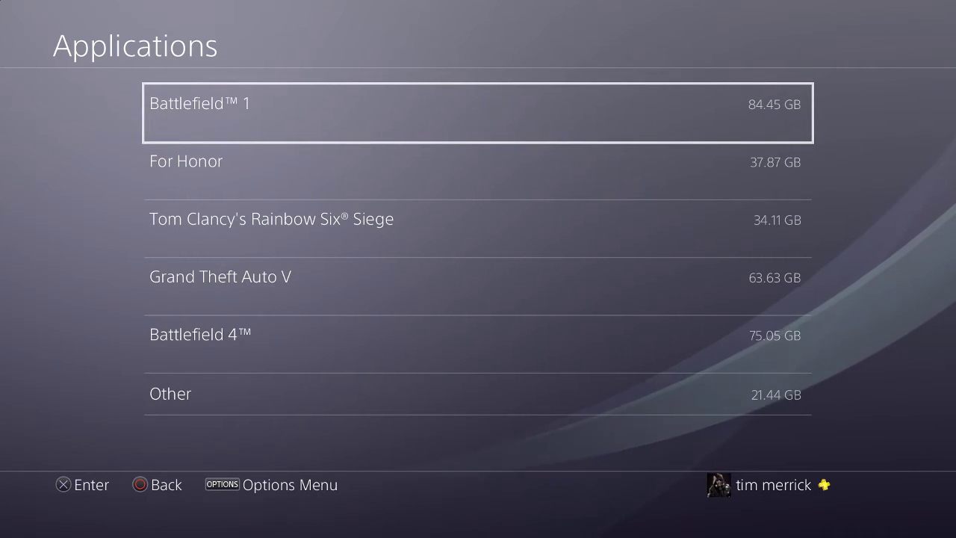
key(o)
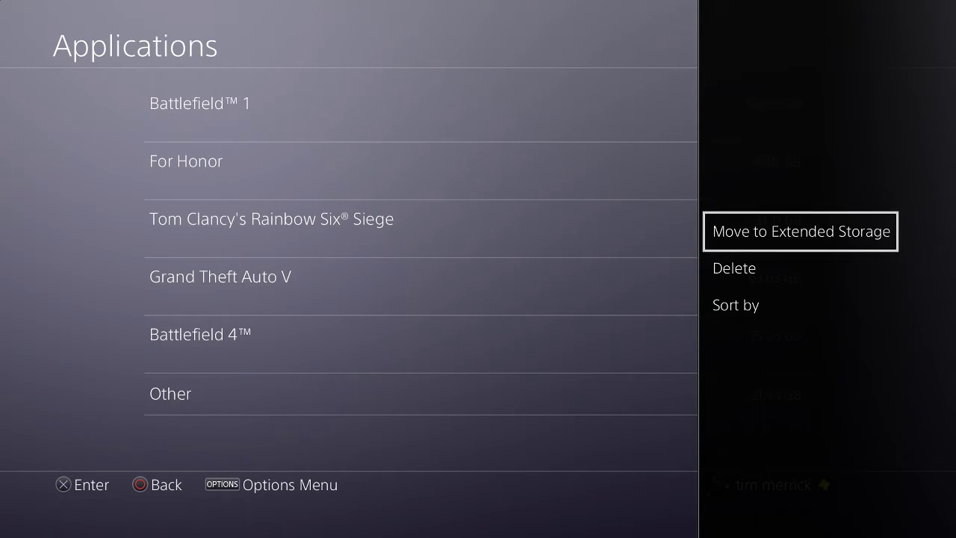
key(Return)
Select all five games and confirm moving them to extended storage
key(Right)
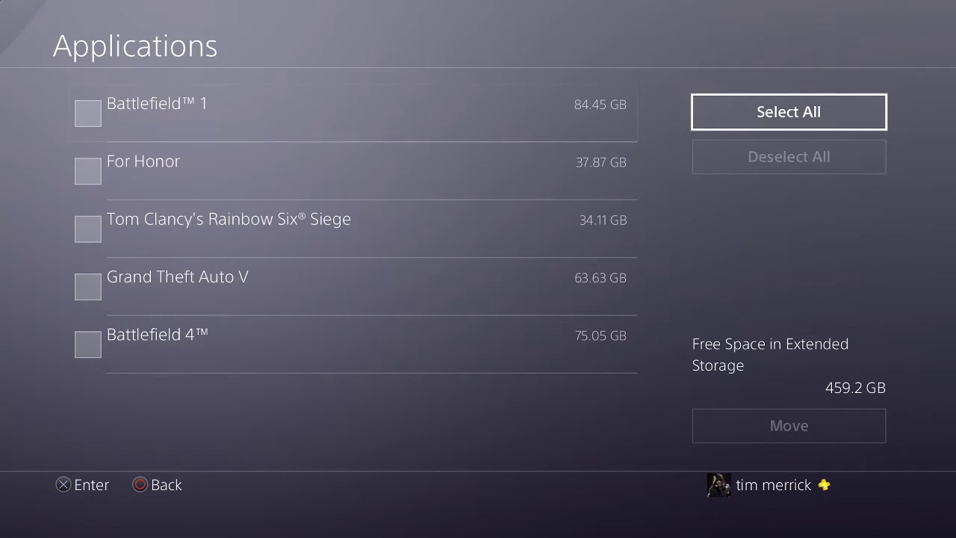
key(Return)
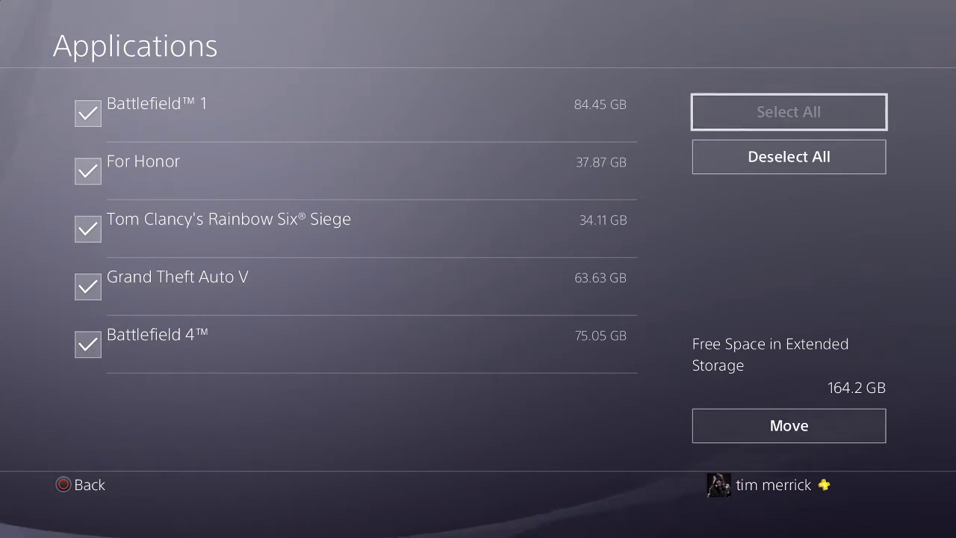
key(Down)
key(Down)
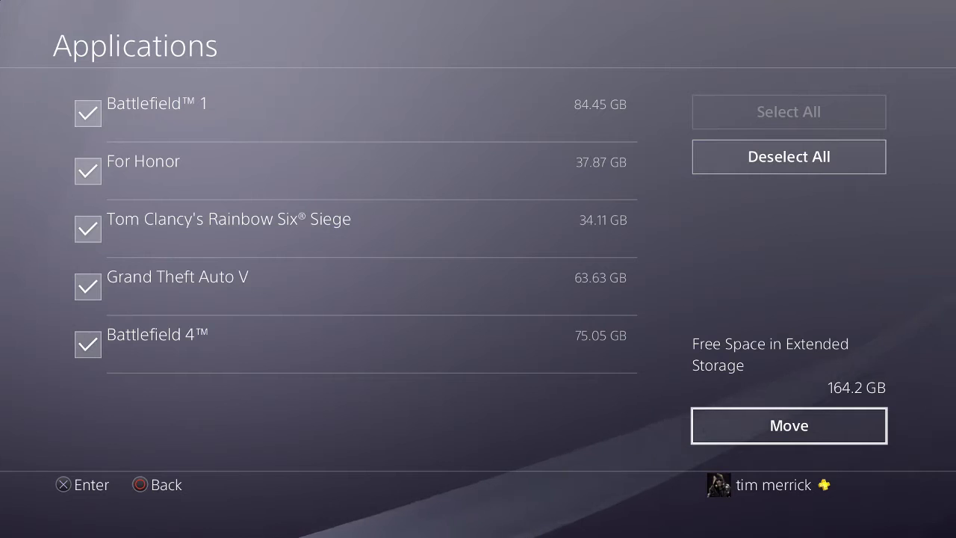
key(Return)
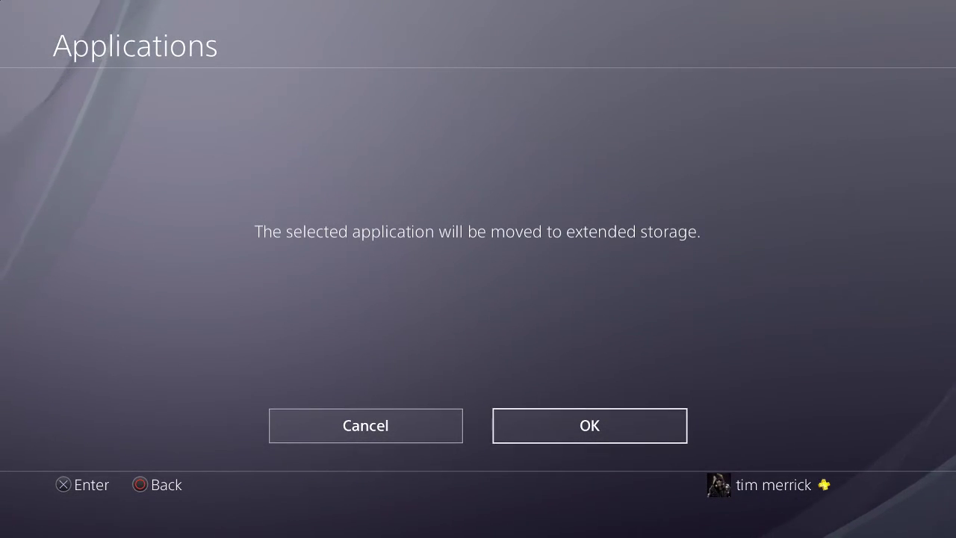
key(Return)
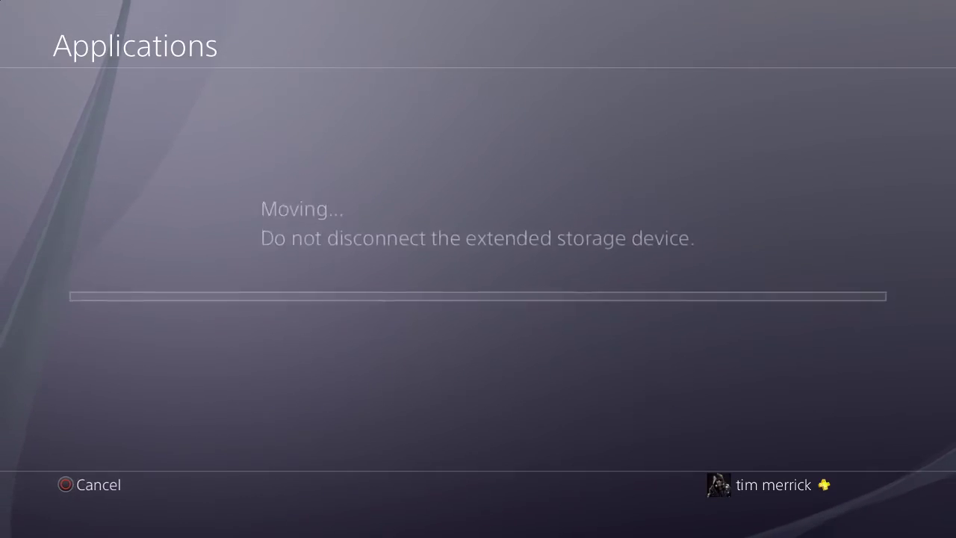